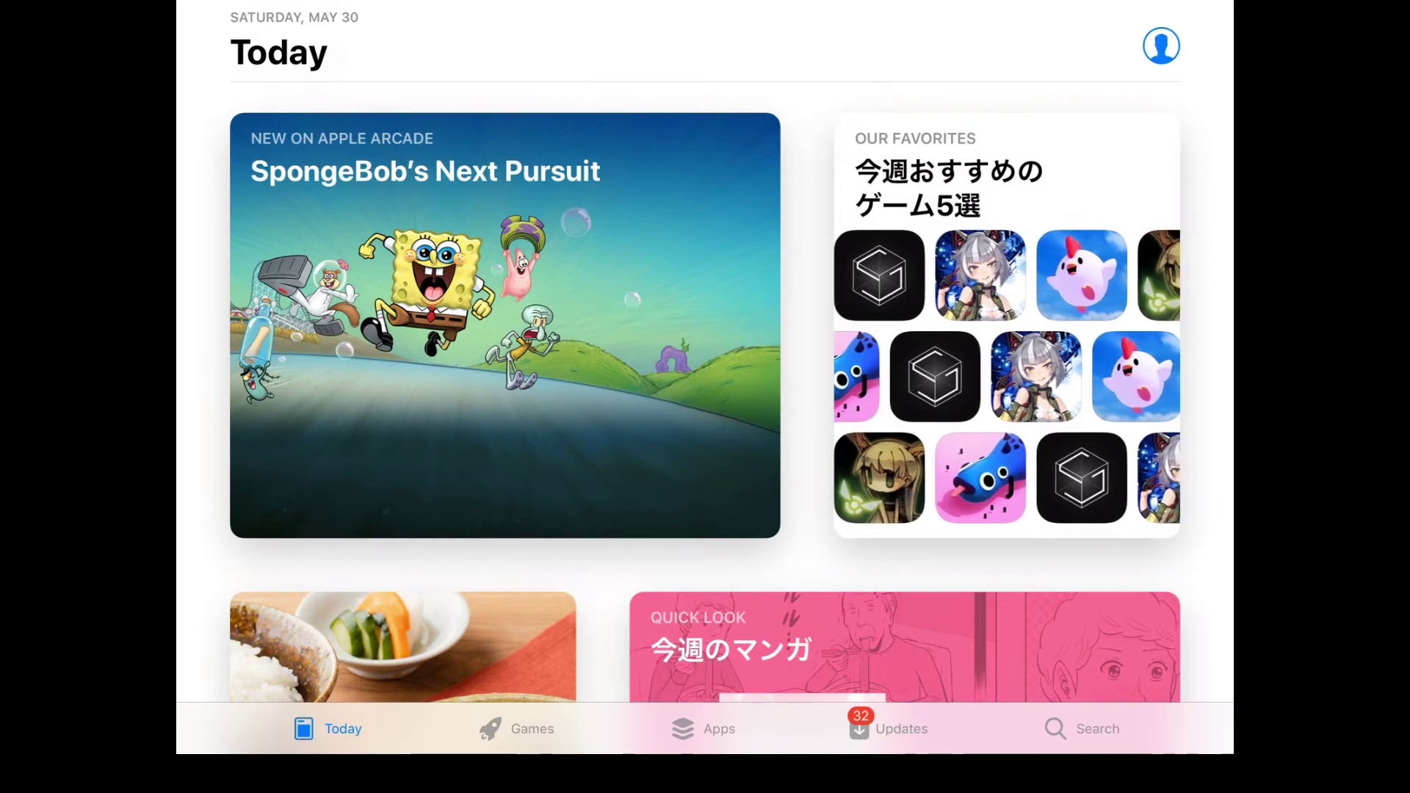
# Switch from the Today page to the Updates tab to see apps awaiting updates.
pyautogui.click(889, 727)
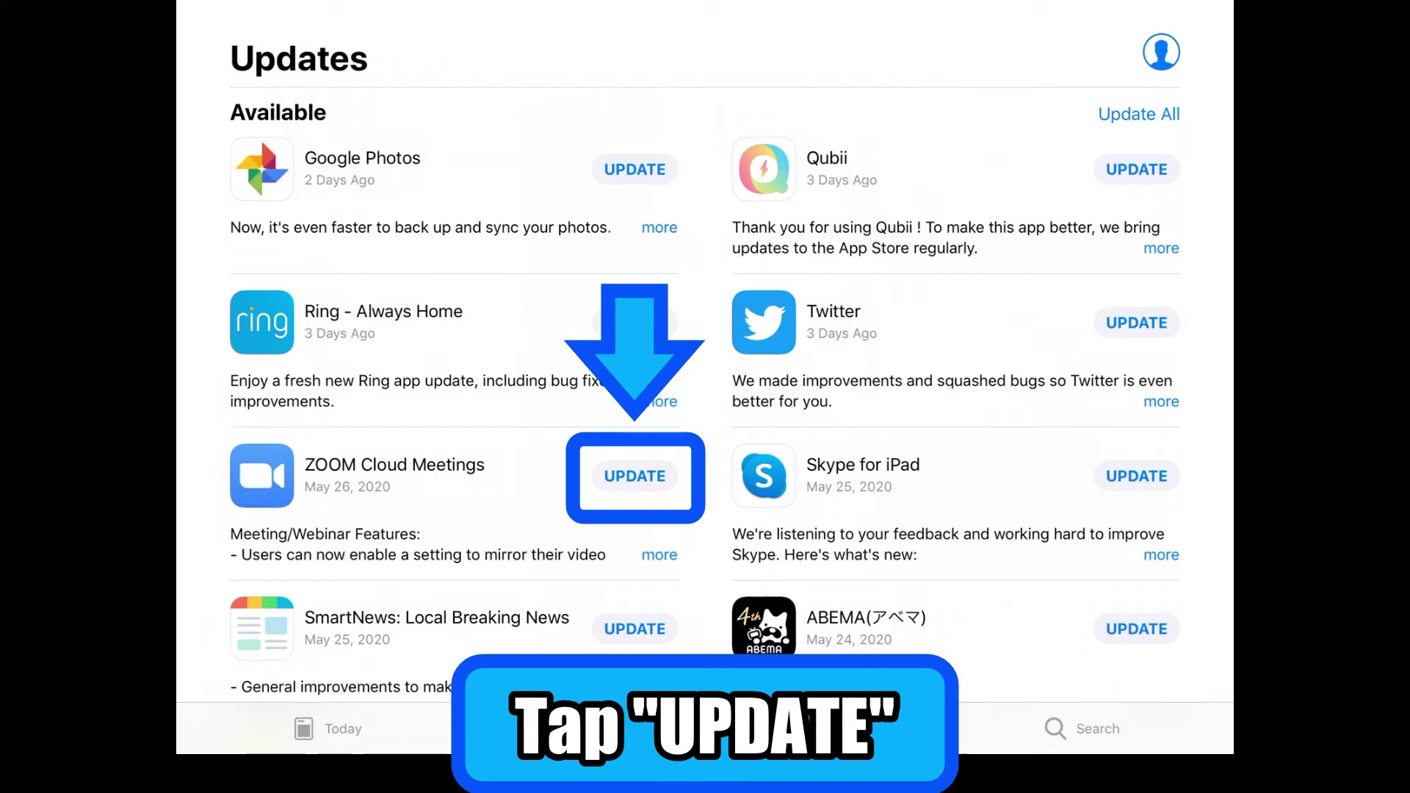
# Update ZOOM Cloud Meetings from the Available updates list.
pyautogui.click(635, 475)
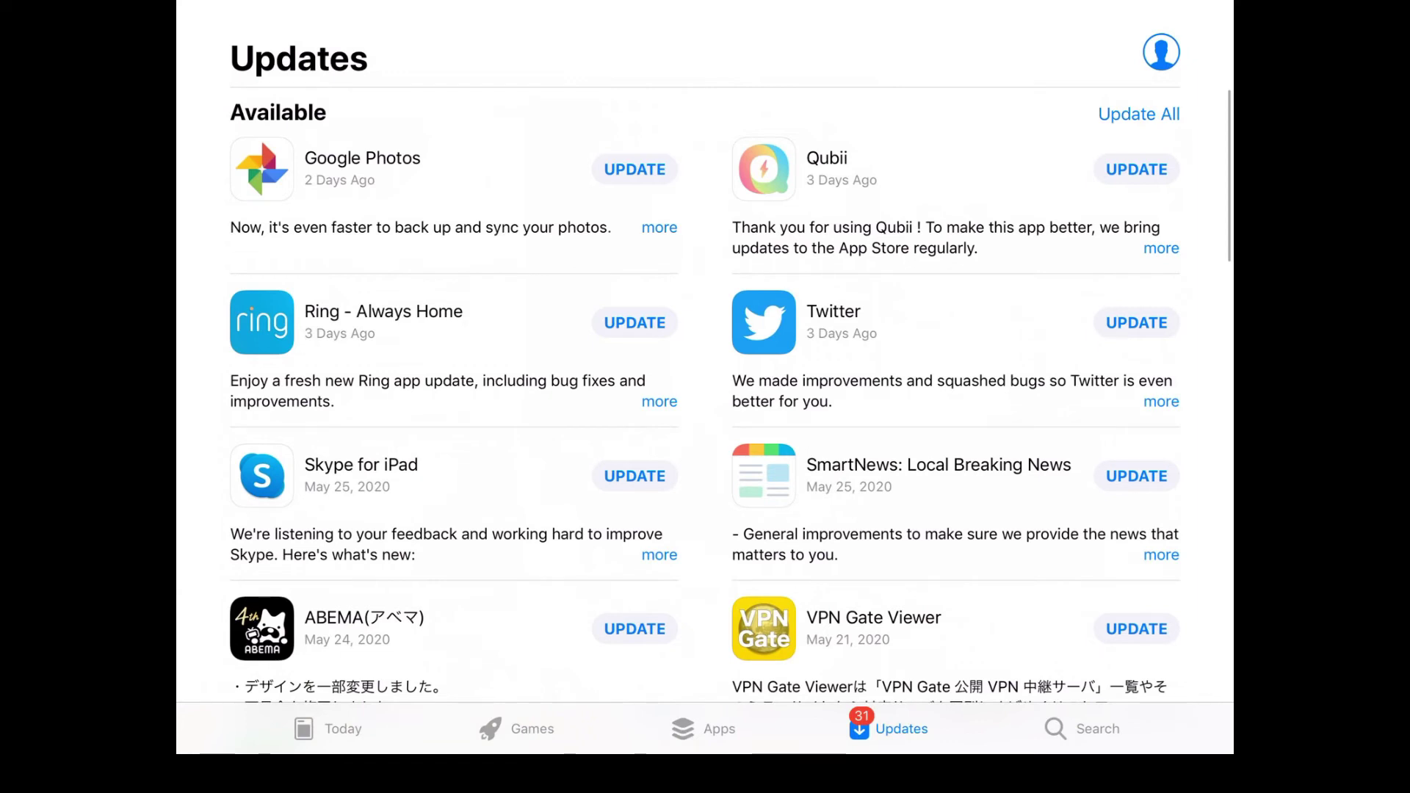
pyautogui.scroll(-10, 706, 397)
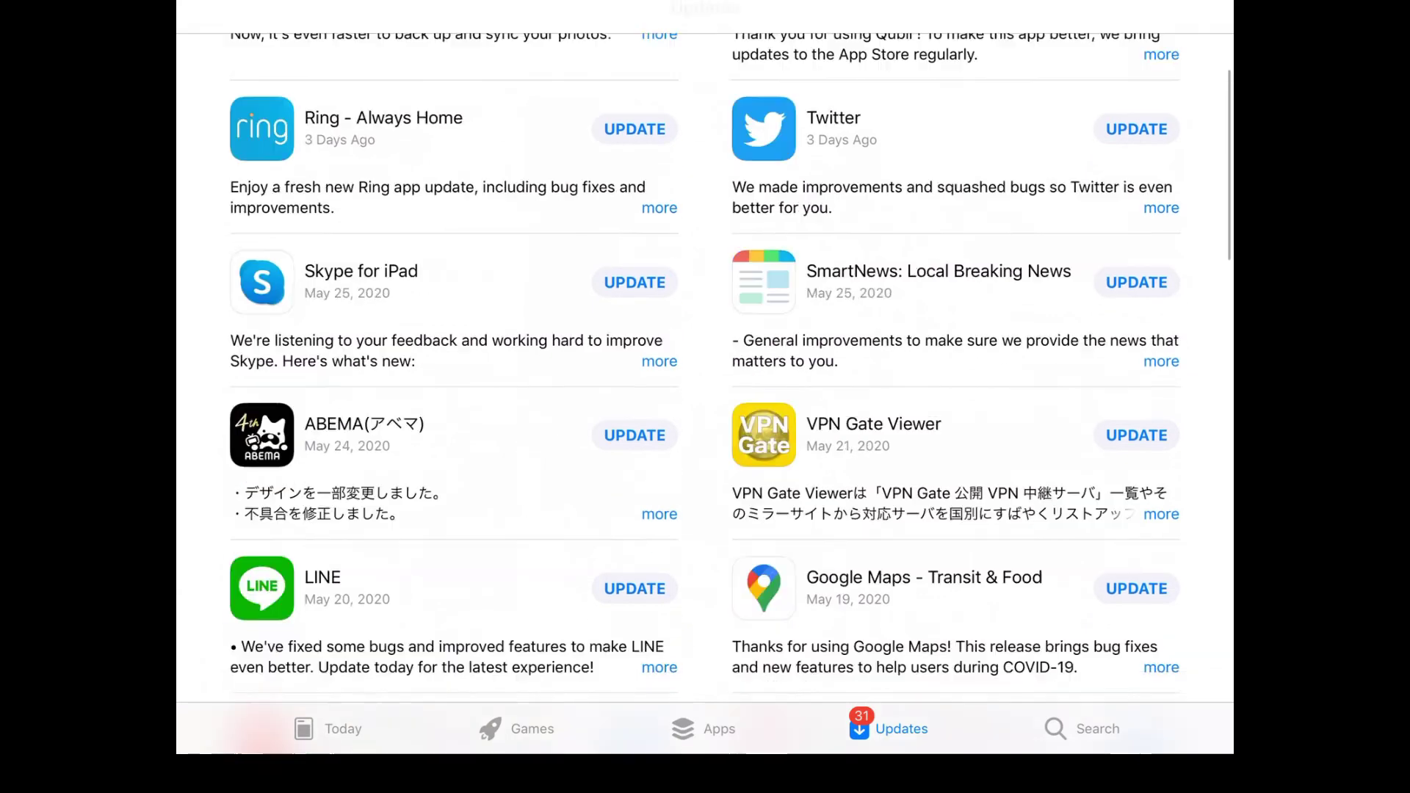